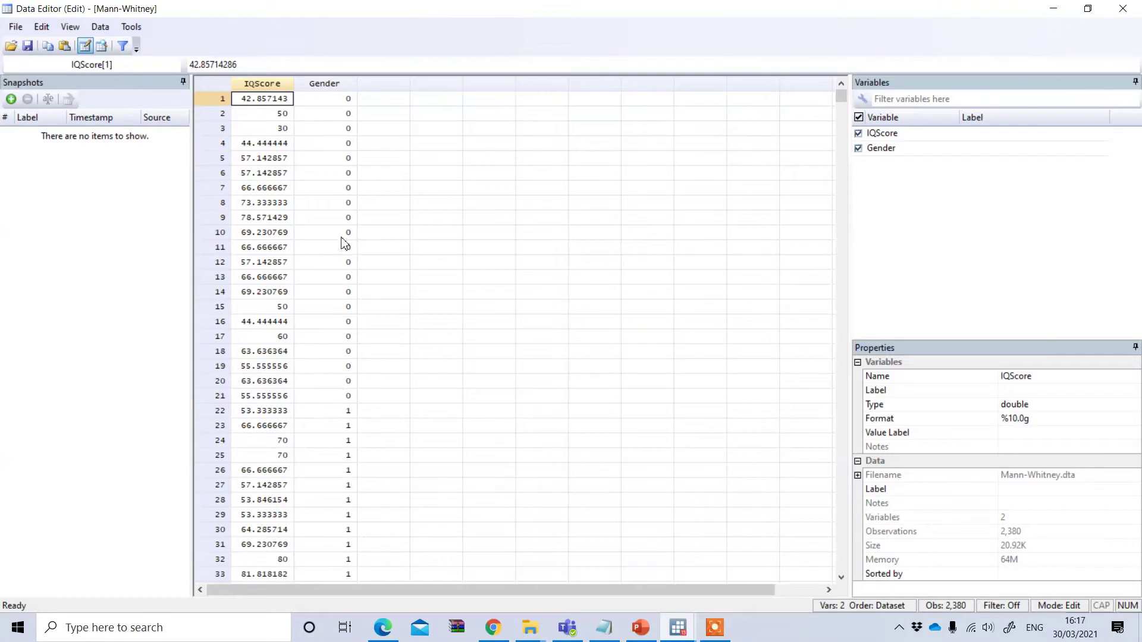
Step: Select the Gender column in the Data Editor of the Mann-Whitney dataset
click(331, 84)
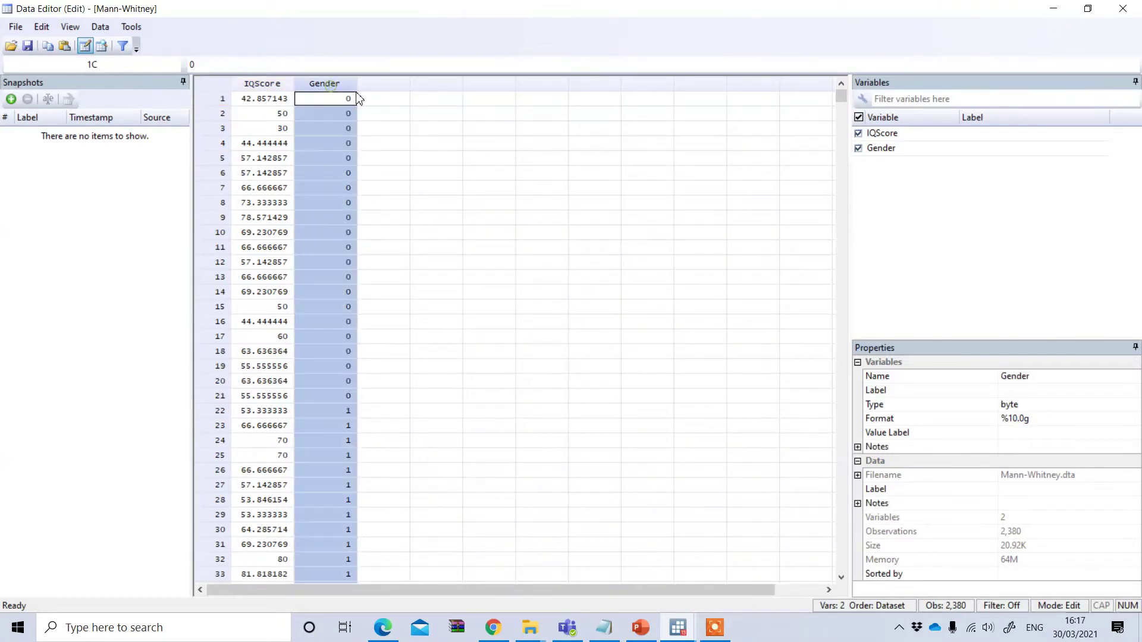
click(94, 29)
click(139, 98)
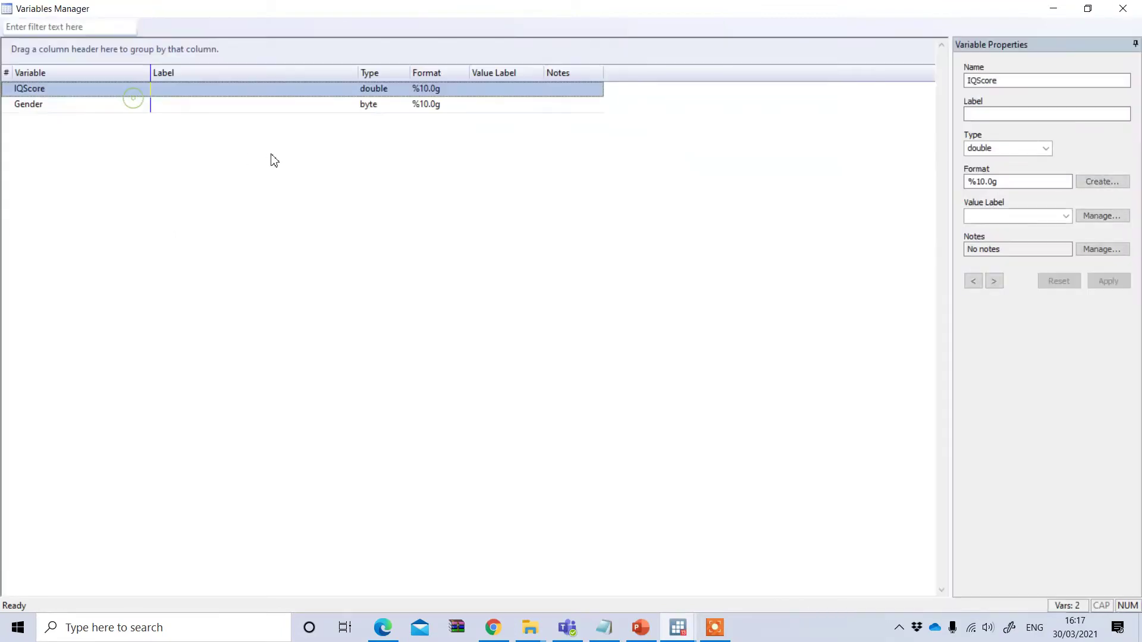
click(74, 105)
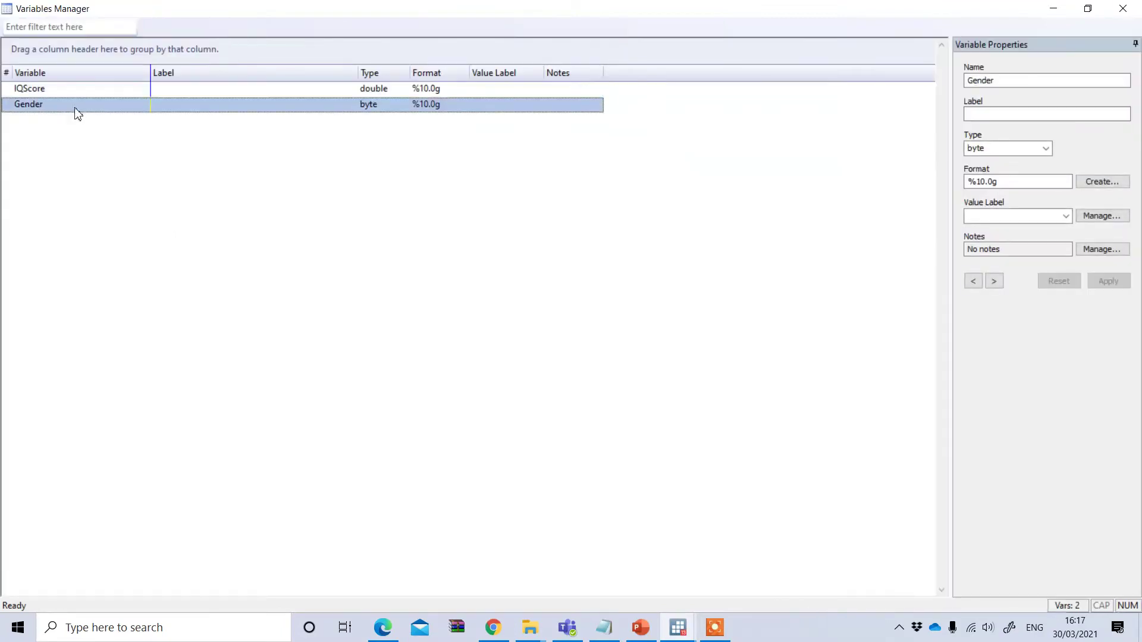
click(1105, 218)
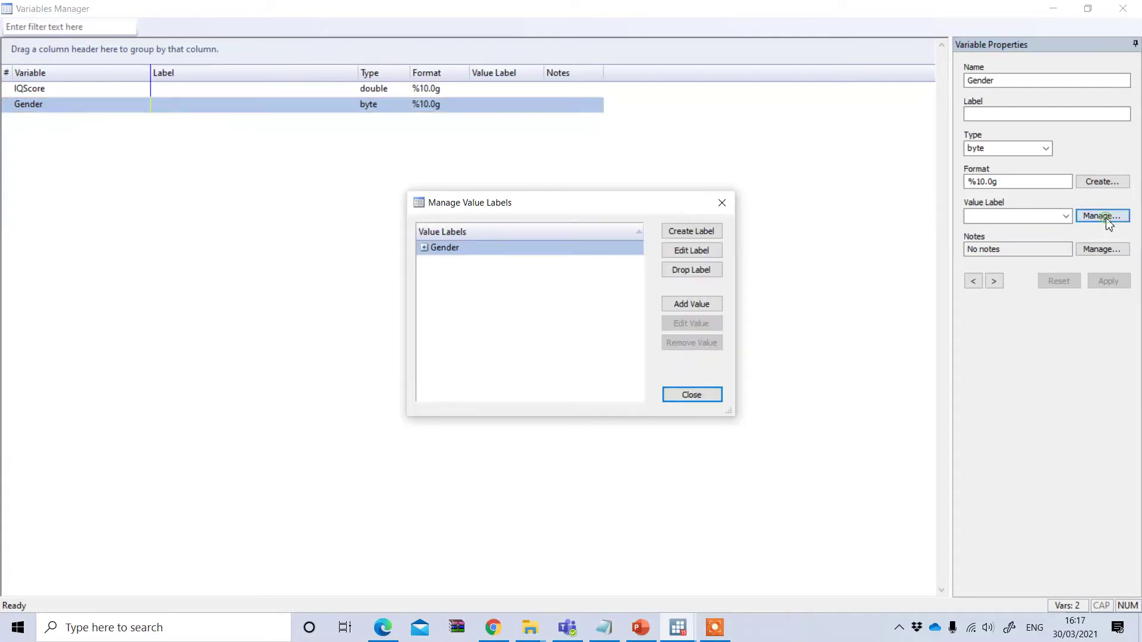
click(442, 254)
click(425, 248)
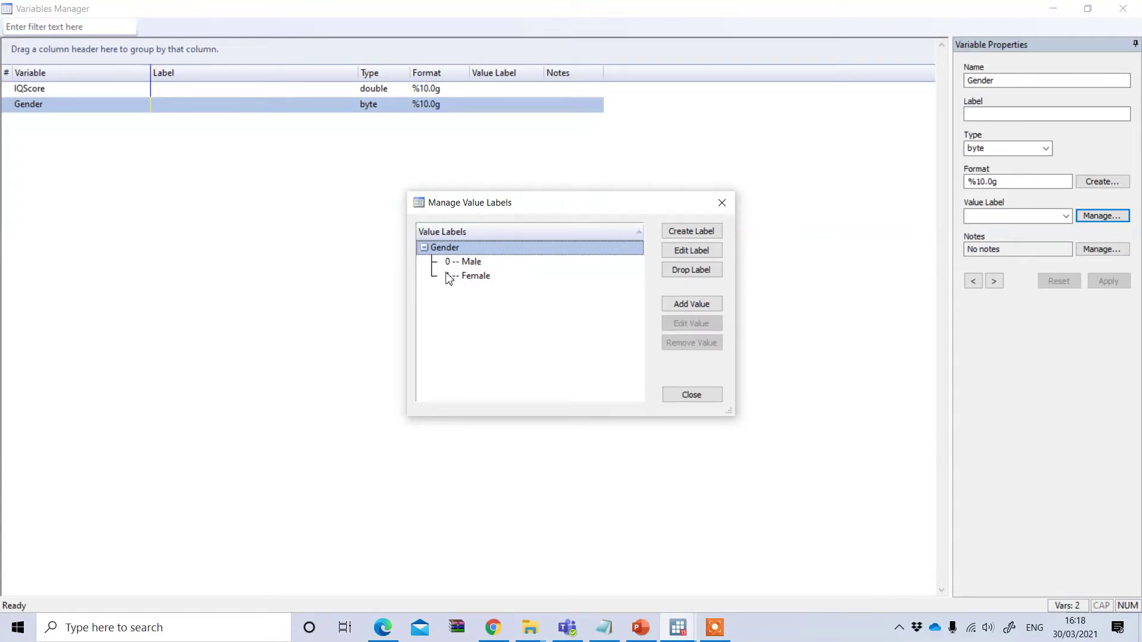
click(705, 395)
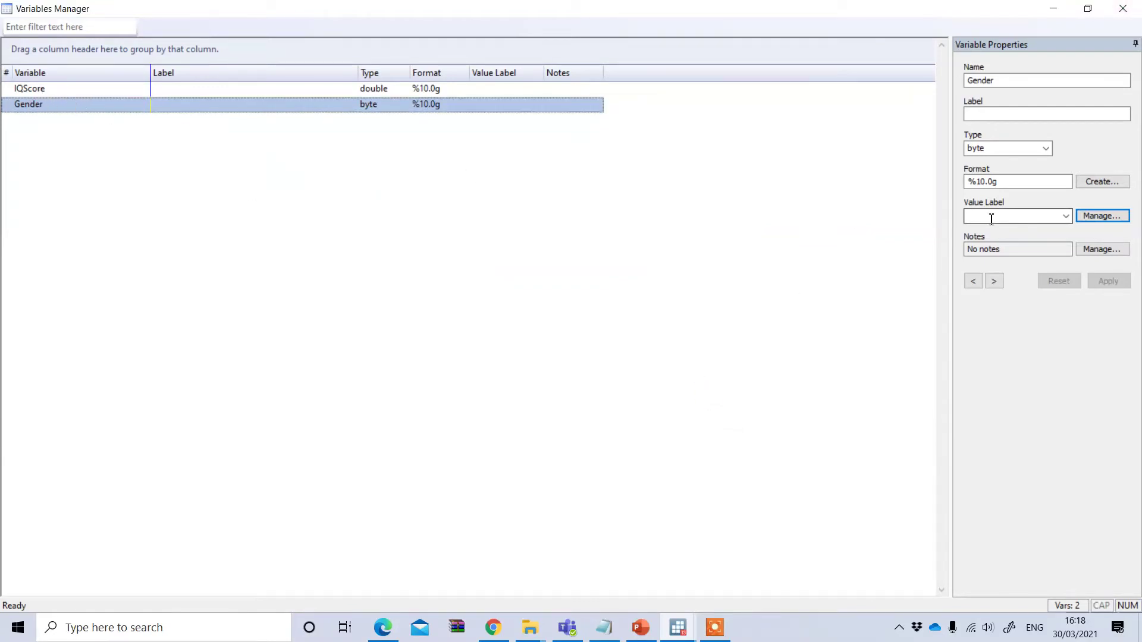
click(1120, 11)
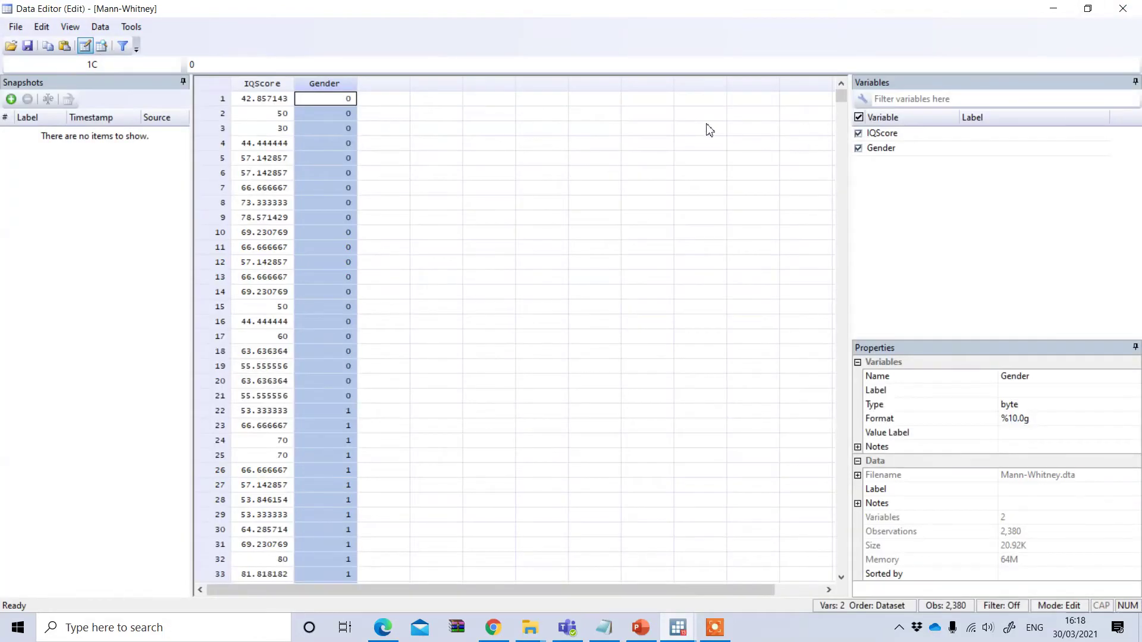
click(1123, 11)
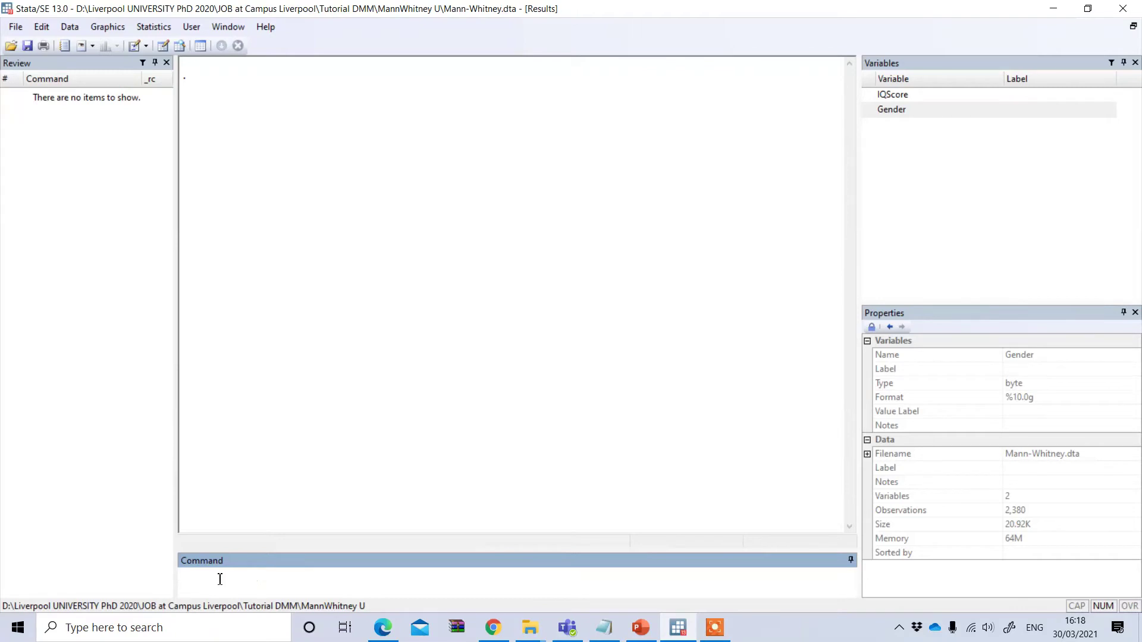
text(ranks)
text(um)
Step: Run ranksum IQScore, by(Gender), inserting both variables from the Variables panel
click(870, 96)
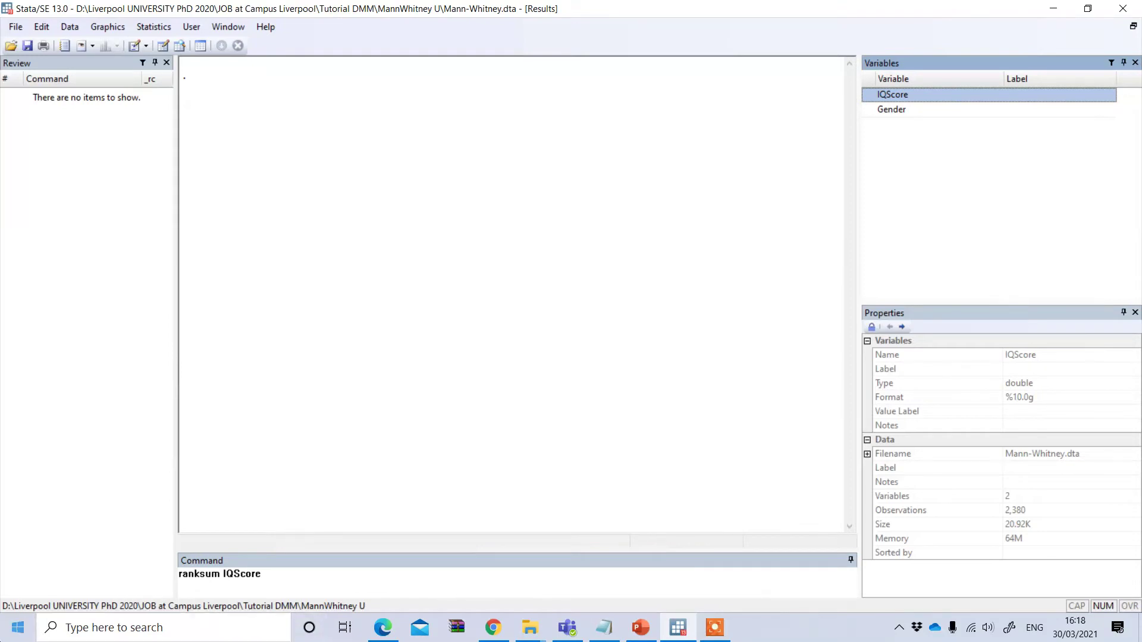
click(274, 574)
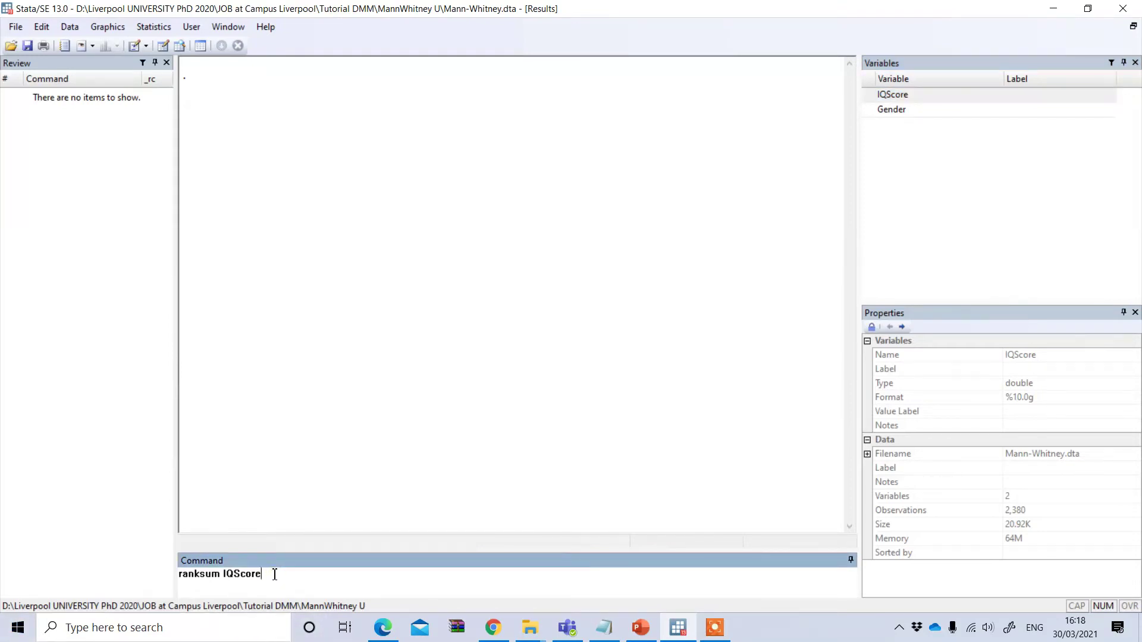
text(, b)
text(y()
click(874, 113)
double_click(875, 113)
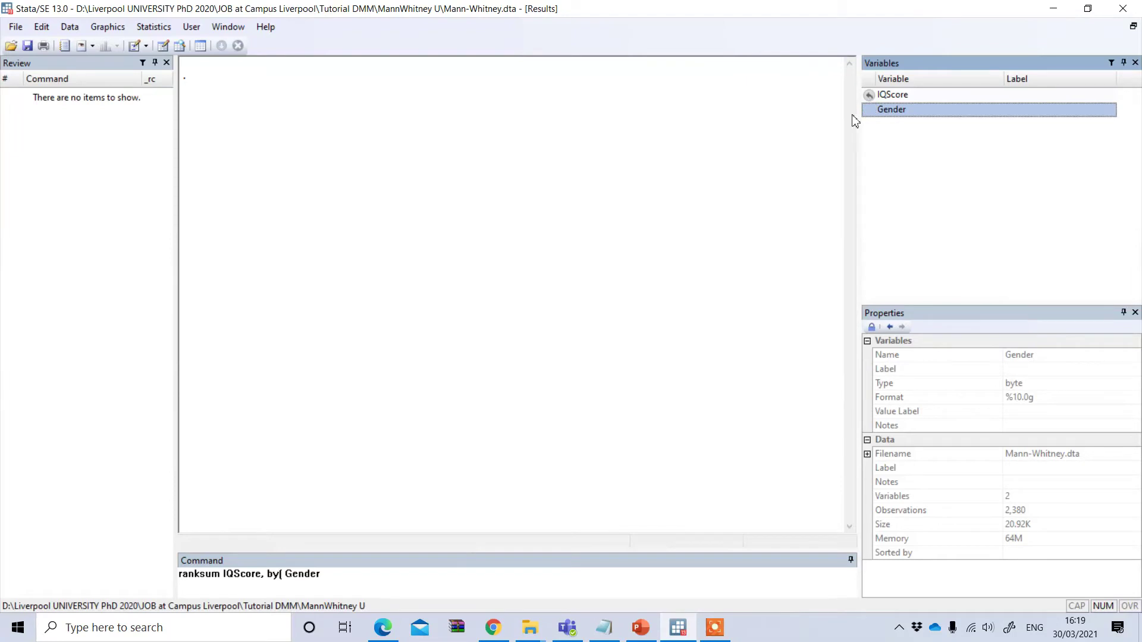
click(384, 583)
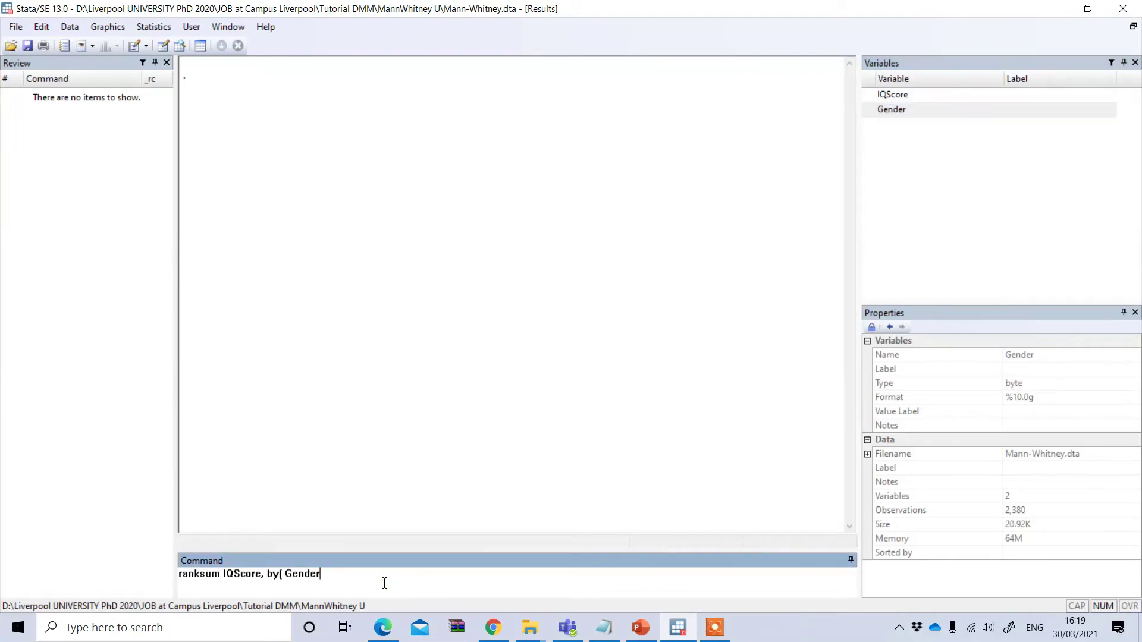
text())
key(Return)
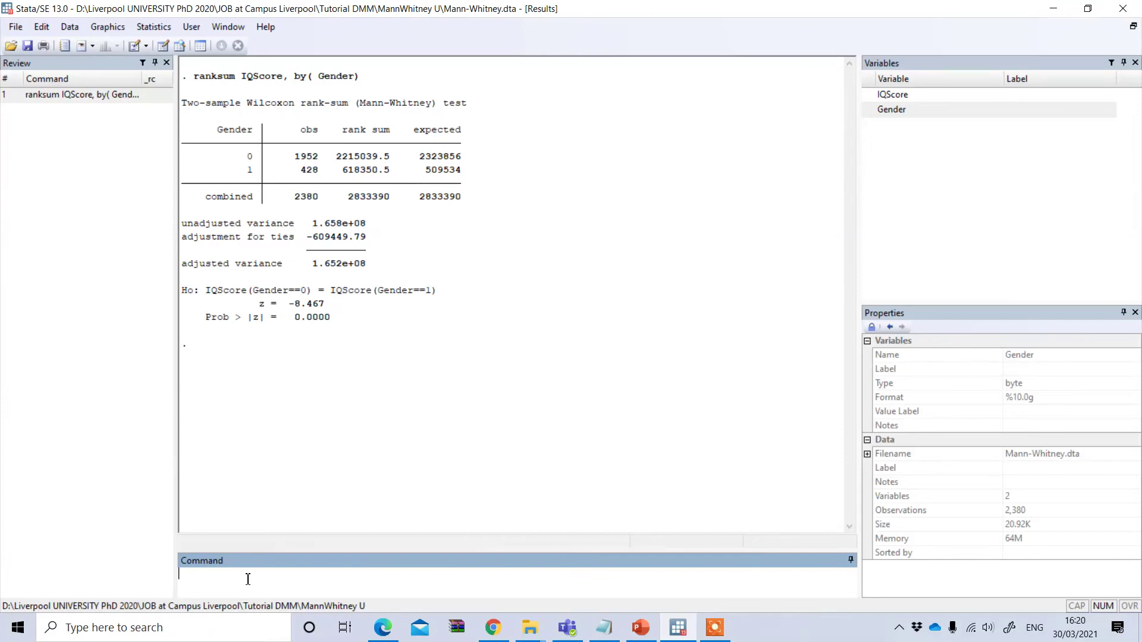
text(ta)
text(bstat)
Step: Run tabstat IQScore, statistics(mean median) by(Gender), inserting variables from the Variables panel
click(870, 95)
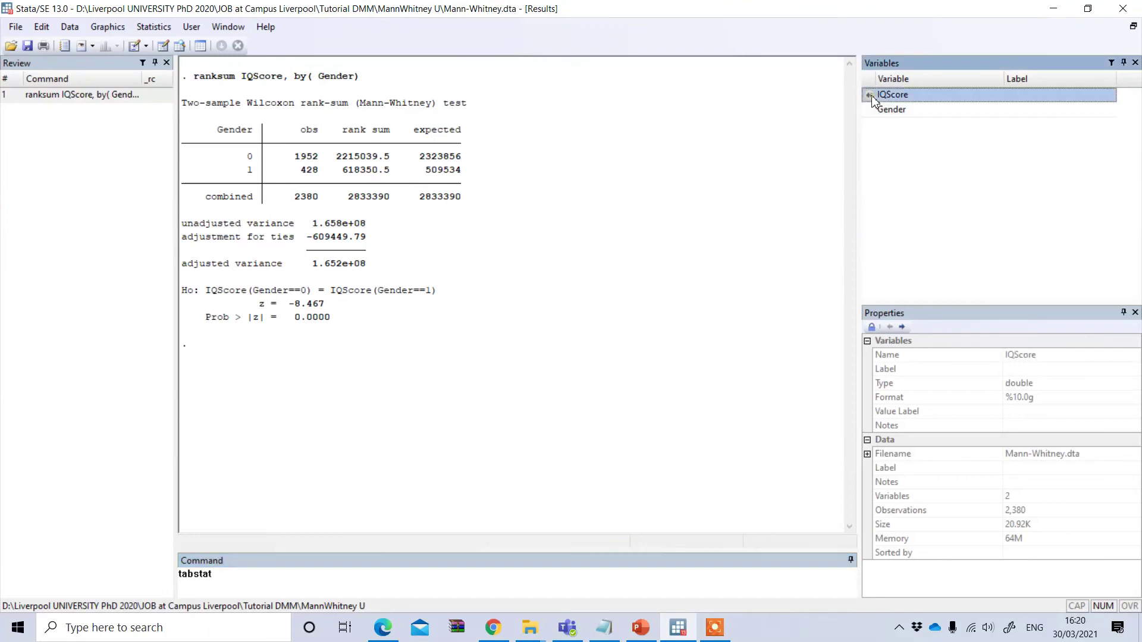
click(419, 573)
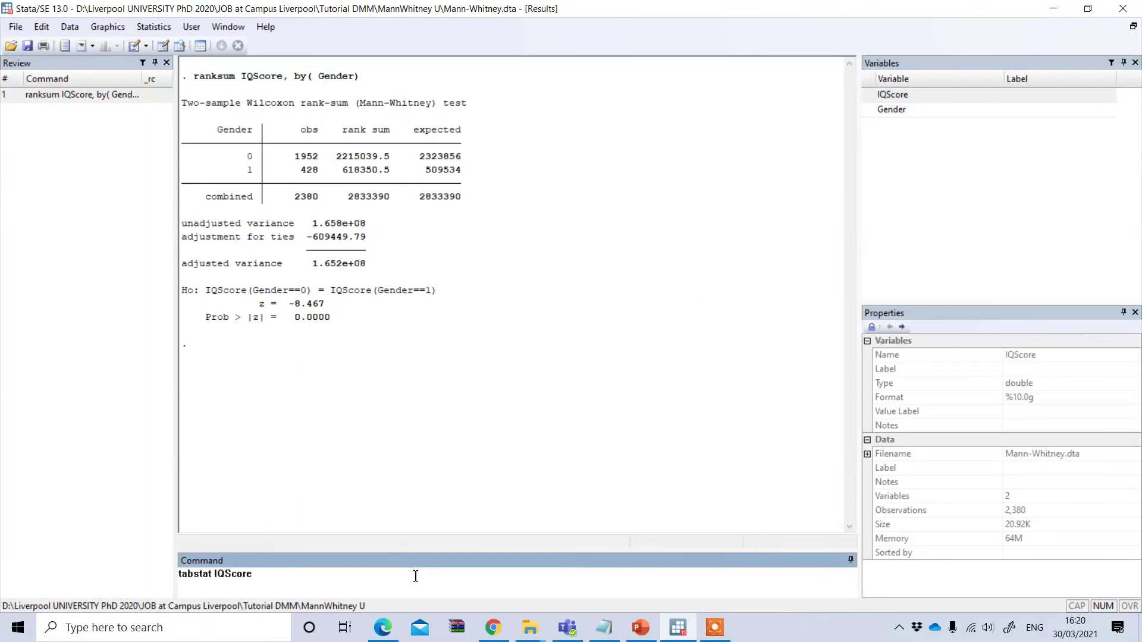
text(,)
text( stat)
text(isti)
text(cs)
text( (mean)
text( m)
text(edian)
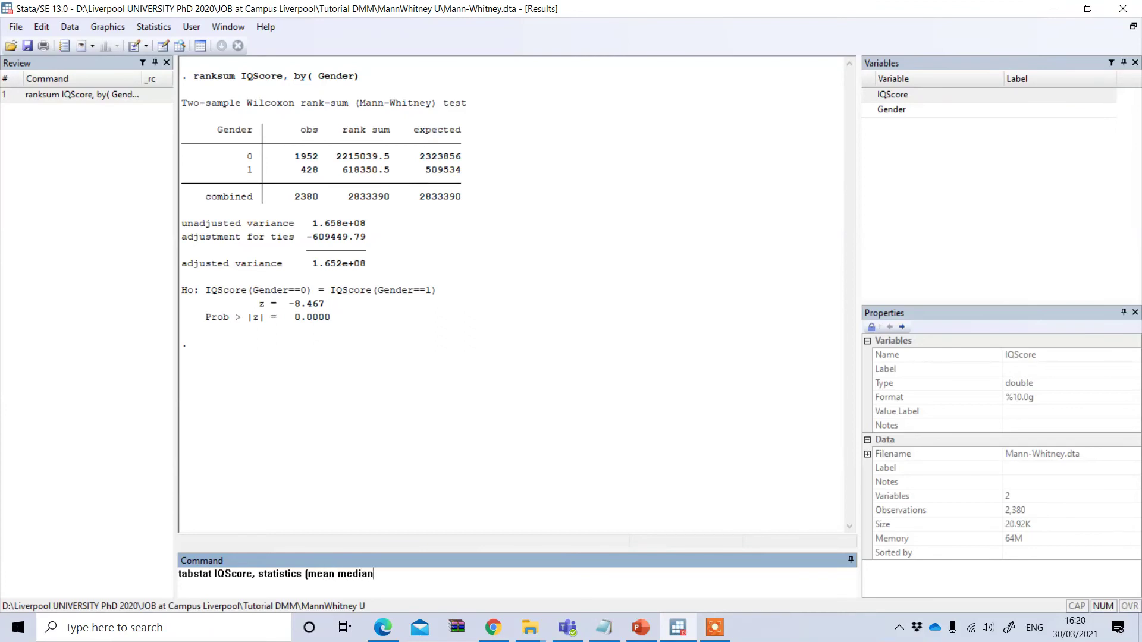
text() )
text(by()
double_click(879, 110)
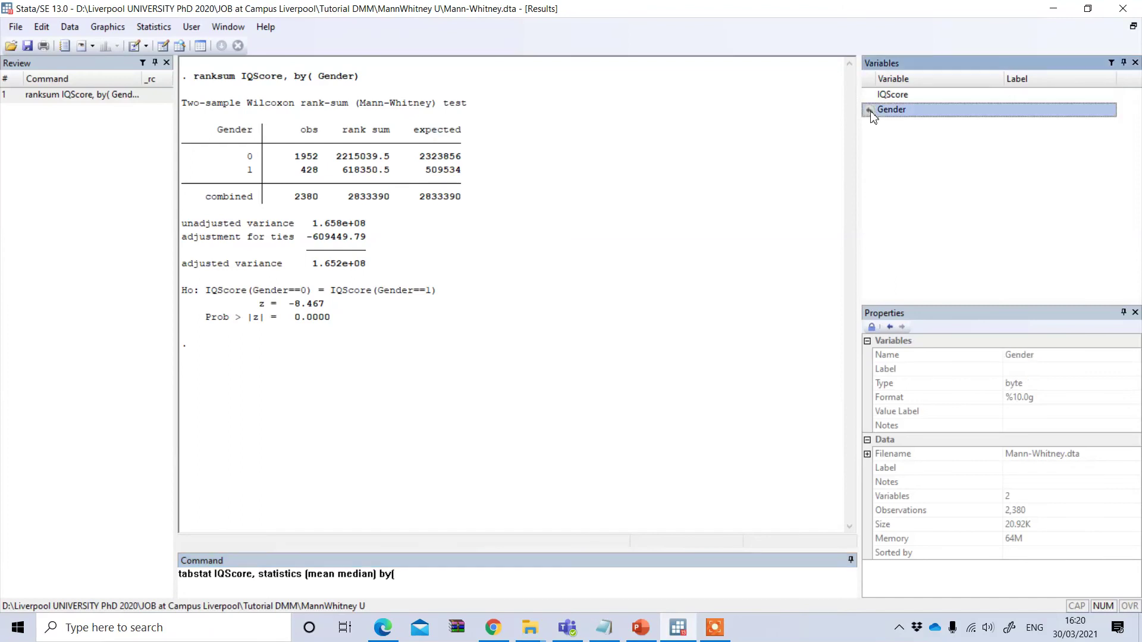
click(471, 584)
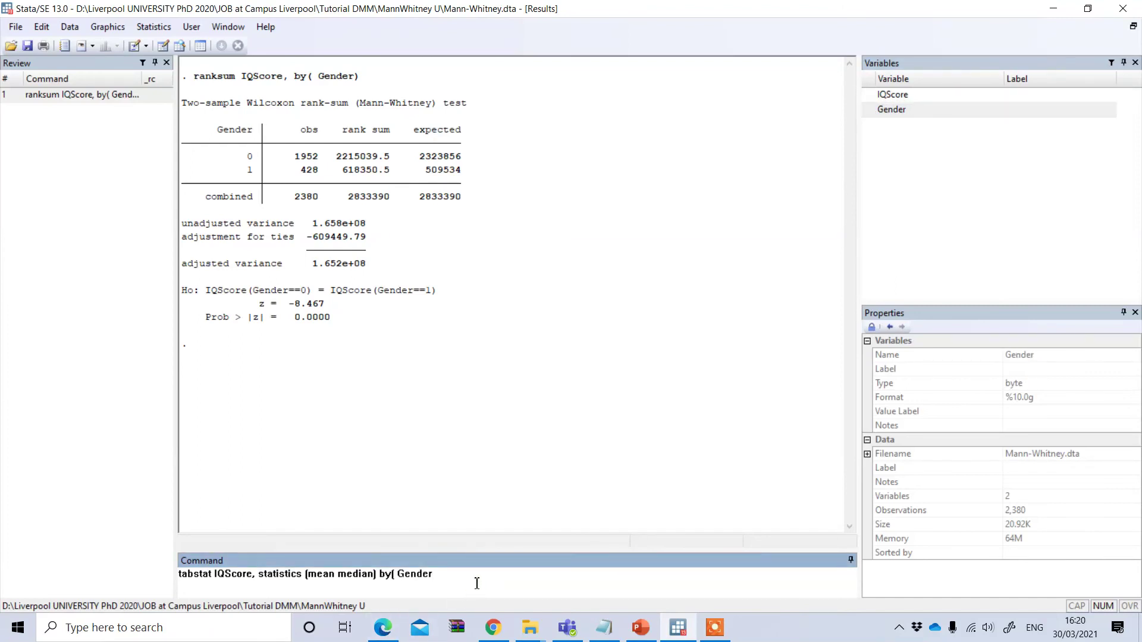
text())
key(Return)
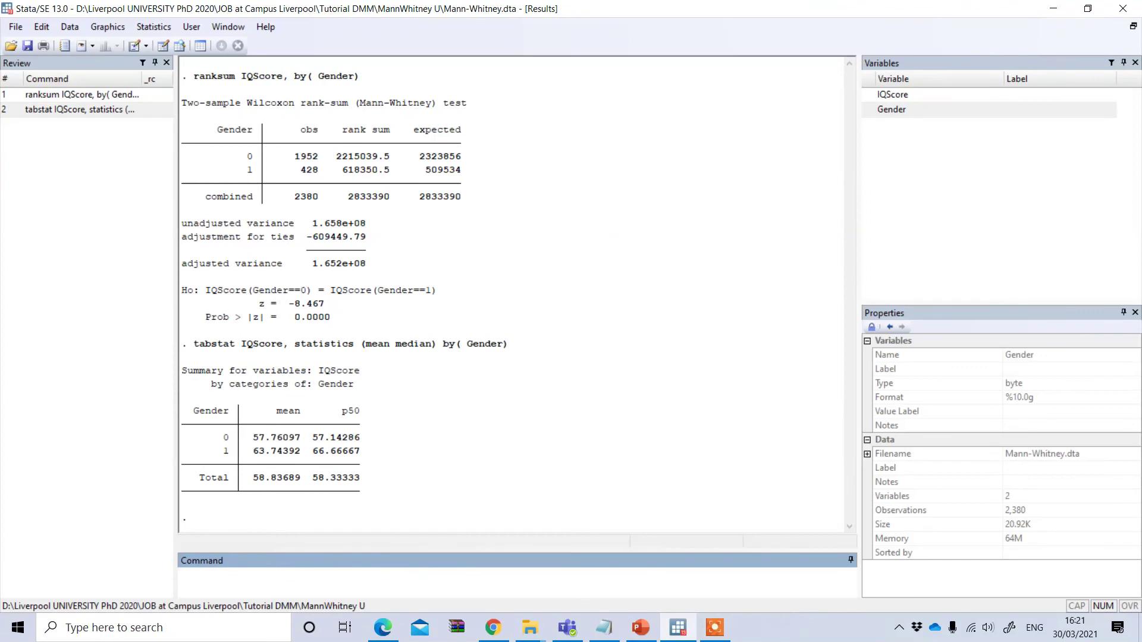